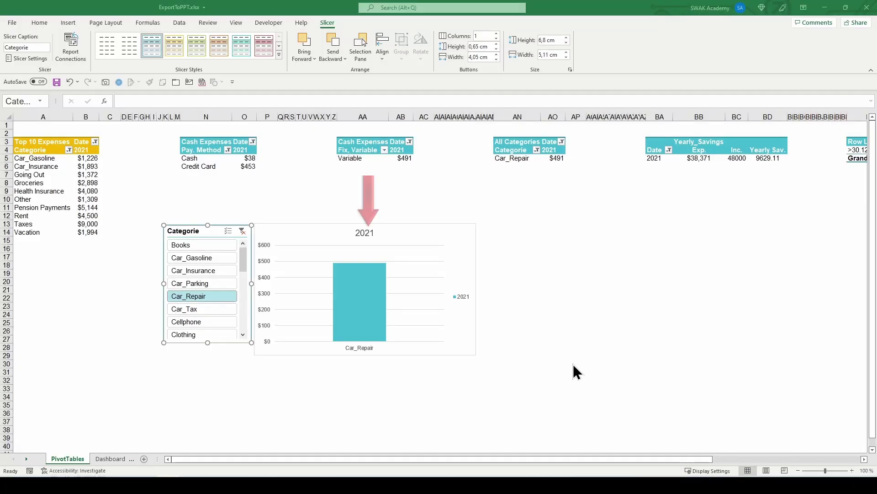
Copy the 2021 Car_Repair pivot chart from Excel and paste it linked onto slide 1
click(435, 214)
click(407, 231)
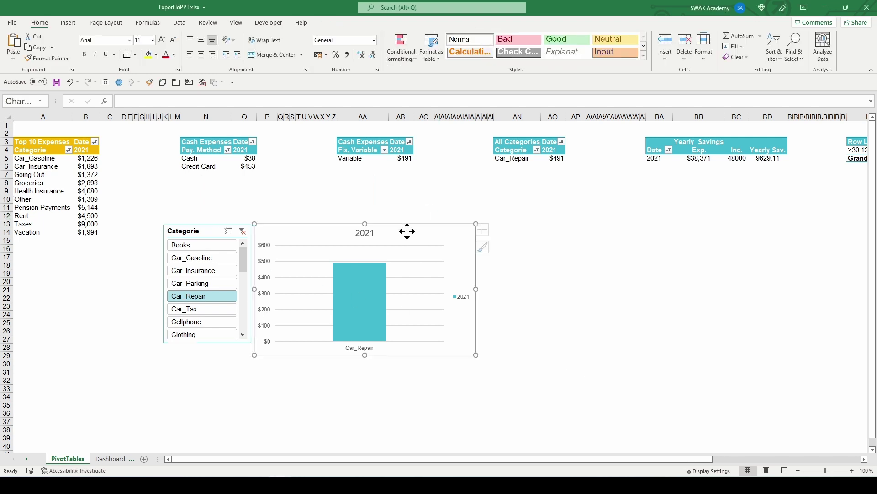
key(ctrl+c)
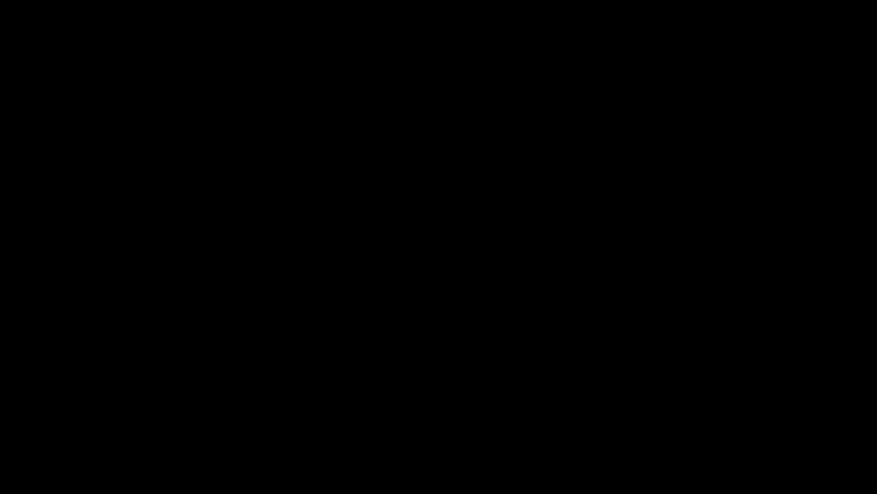
right_click(433, 152)
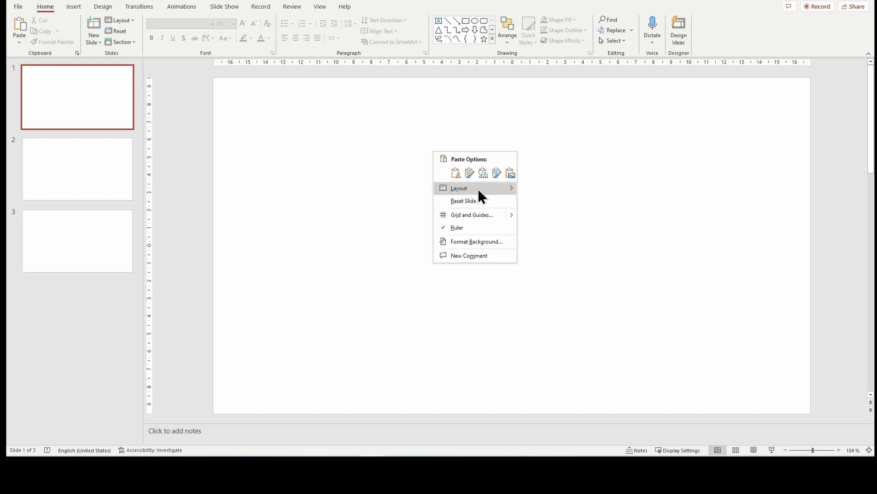
click(498, 174)
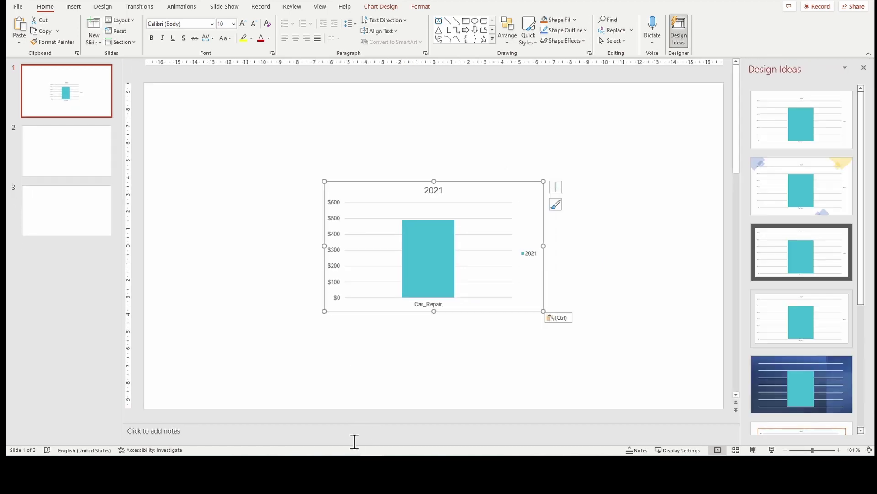
click(246, 241)
Filter the Excel pivot chart to Clothing and compare it with the slide's chart
key(alt+Tab)
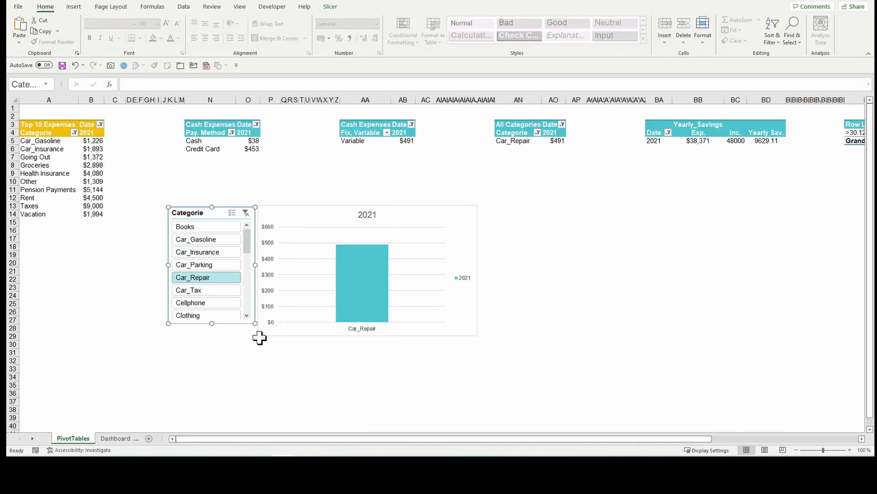
click(197, 315)
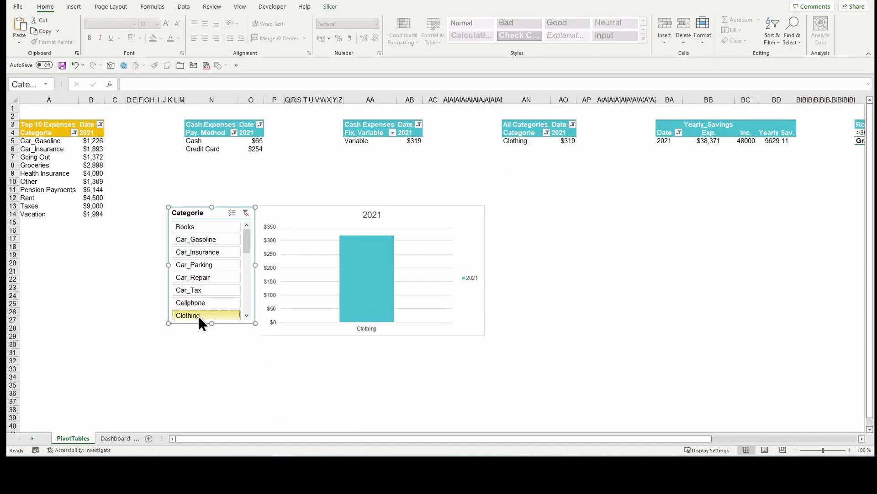
key(alt+Tab)
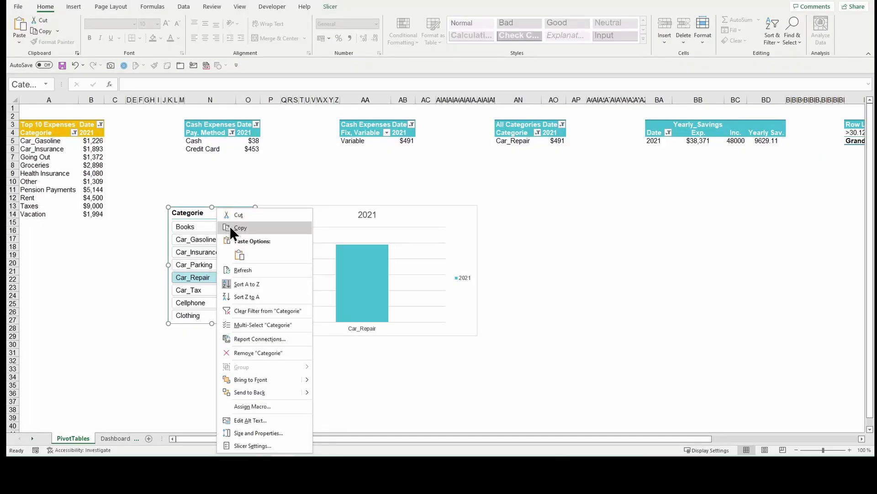
Copy the Categorie slicer from Excel and paste it onto slide 1
click(229, 226)
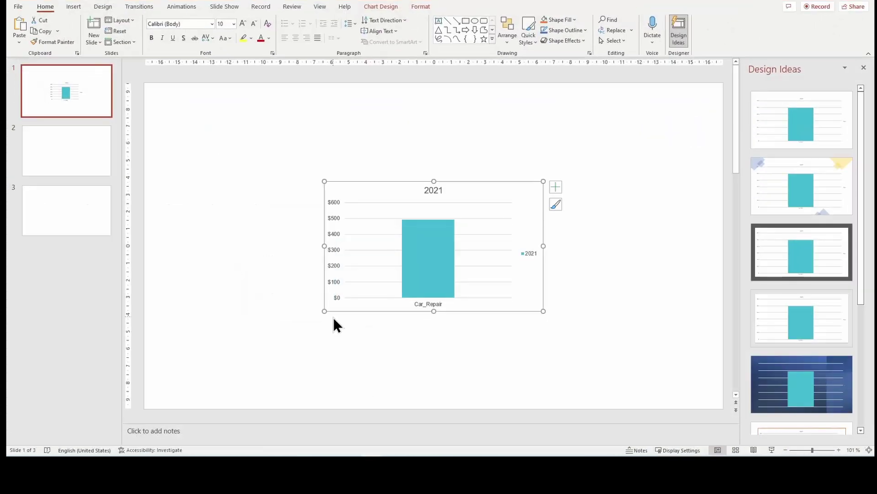
click(269, 246)
right_click(268, 224)
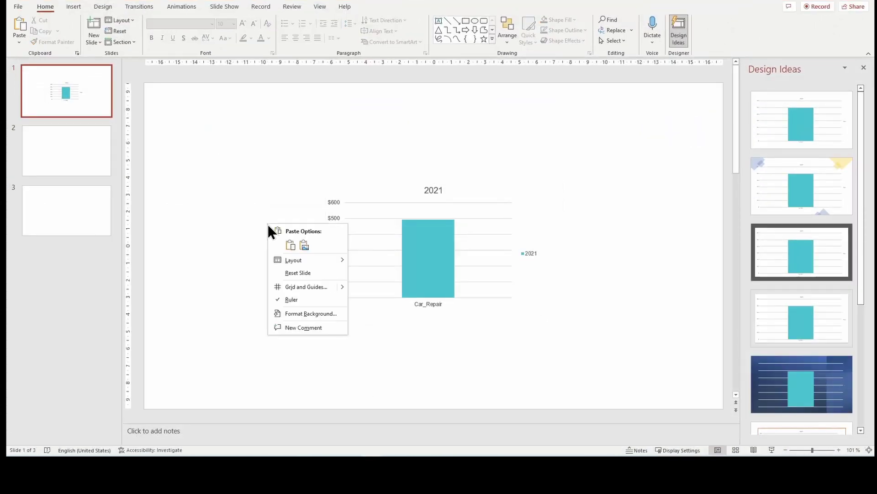
click(291, 241)
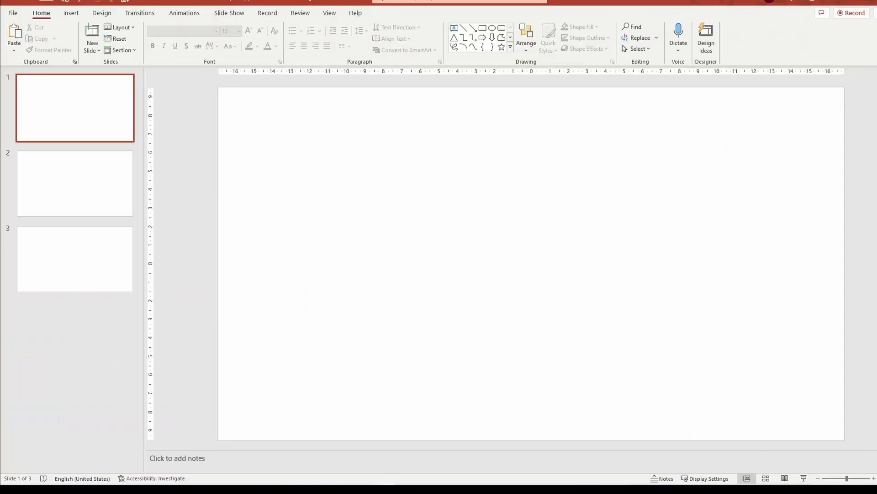
Paste the chart with Keep Source Formatting & Embed Workbook and move it to the left
right_click(267, 183)
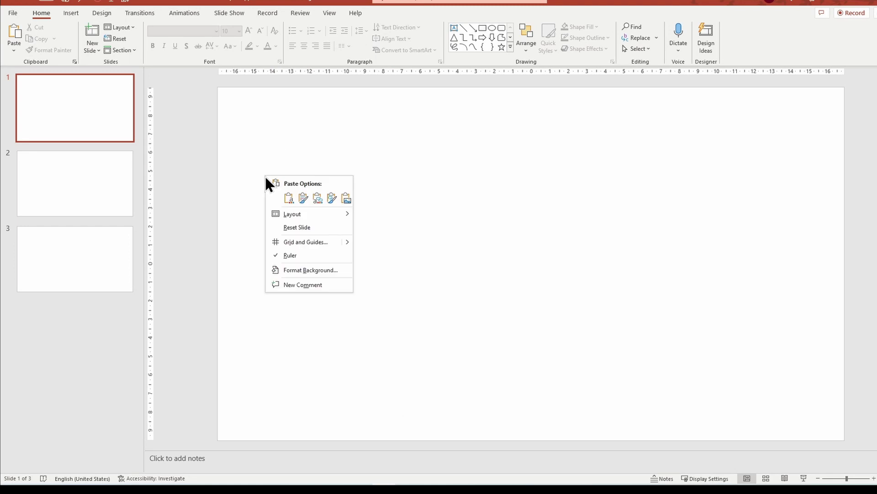
click(288, 198)
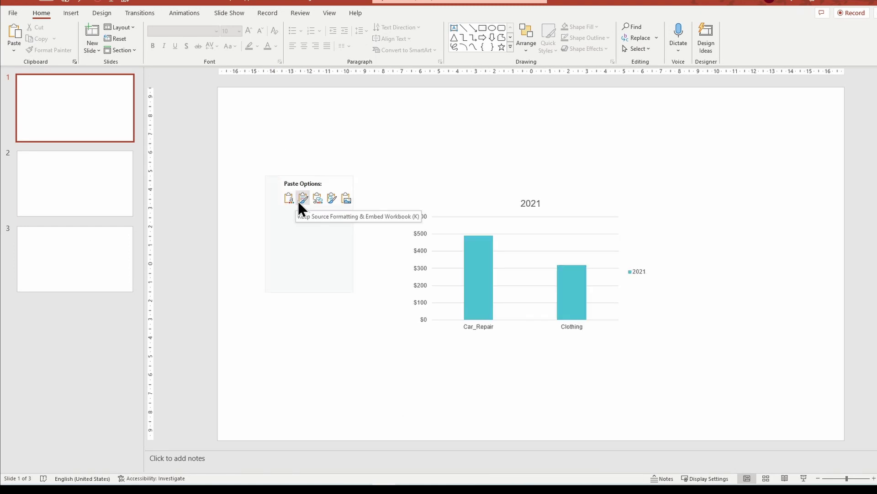
click(298, 200)
drag(375, 333, 233, 309)
Paste the chart again with Keep Source Formatting & Link Data and move it right
right_click(539, 183)
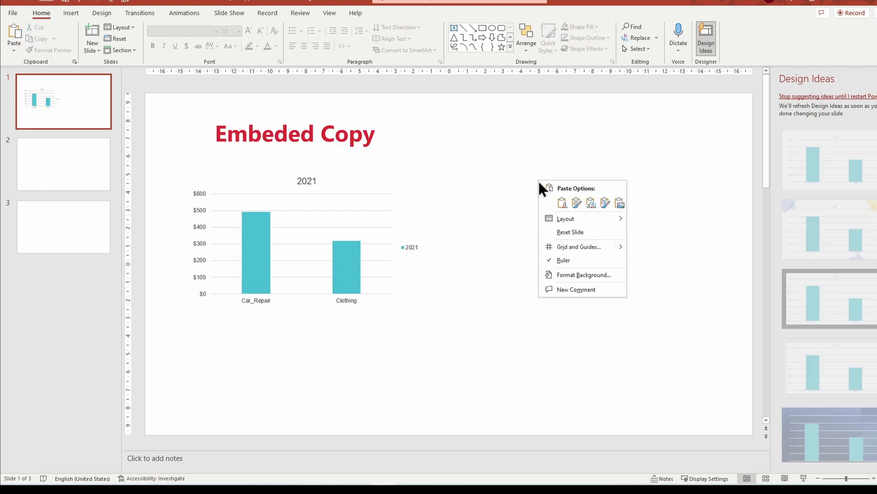
click(604, 203)
drag(514, 202, 641, 176)
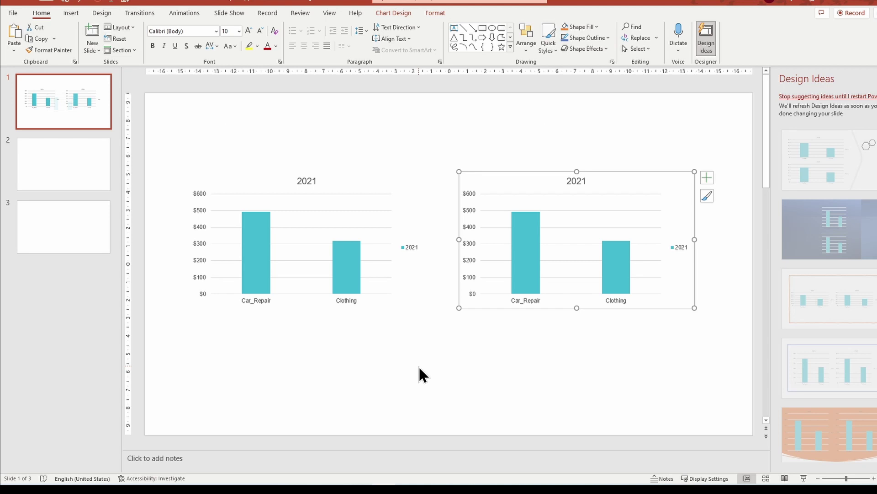
click(418, 365)
Make the bars of both the embedded and linked charts orange
click(347, 270)
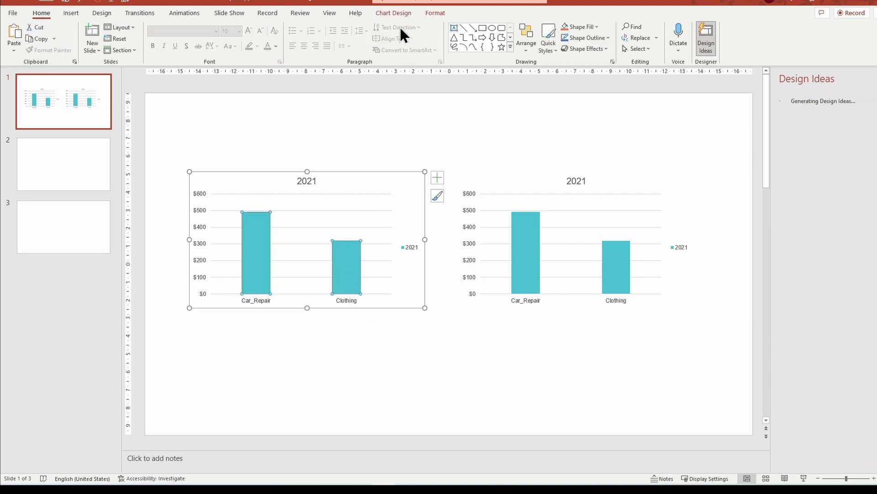
click(393, 13)
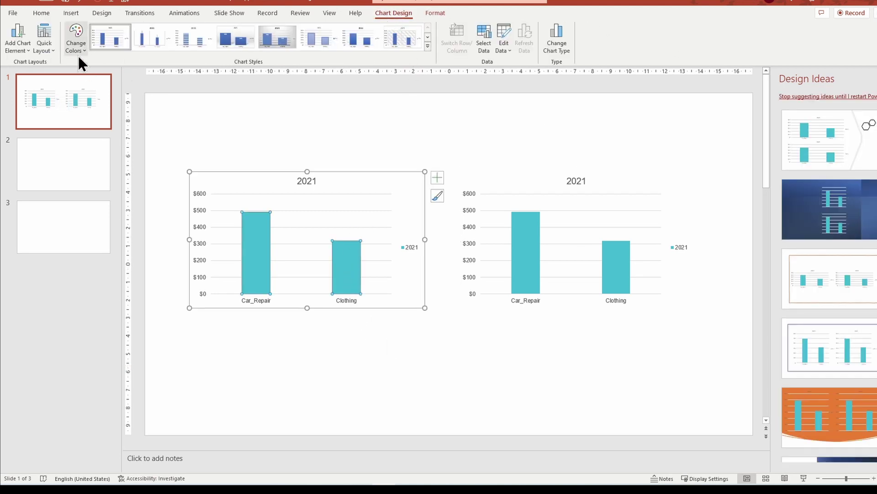
click(74, 41)
click(93, 109)
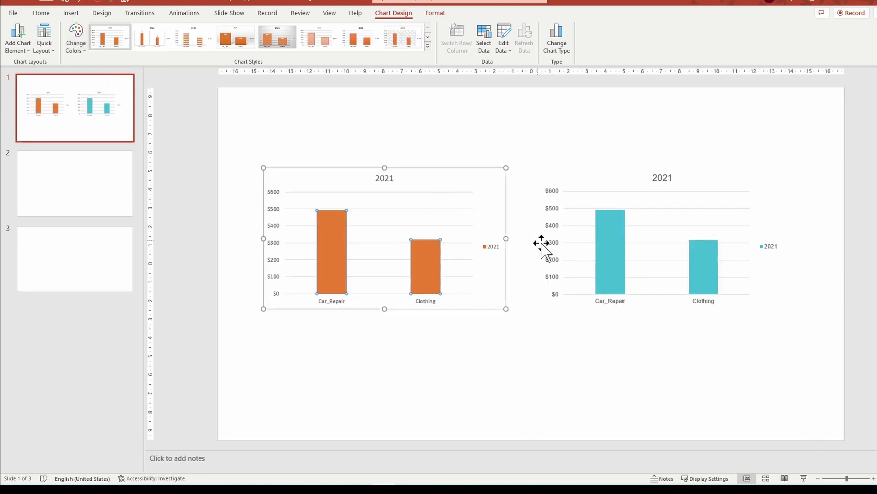
click(605, 249)
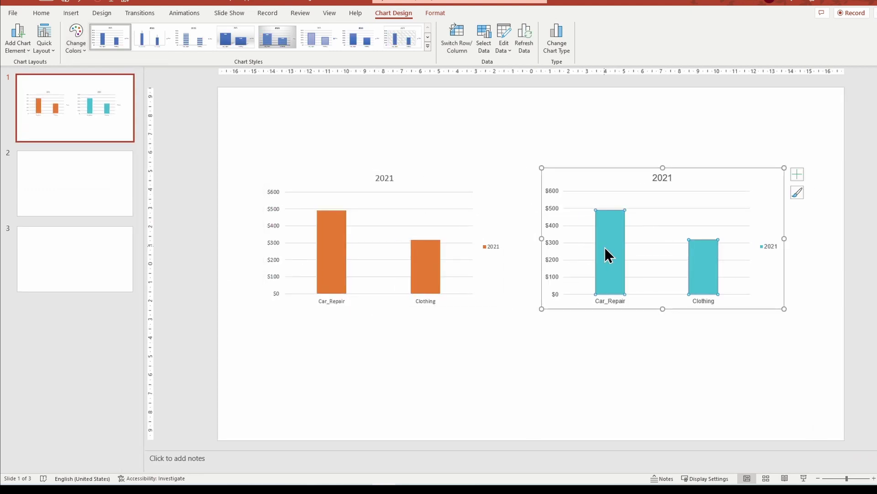
click(70, 48)
click(92, 108)
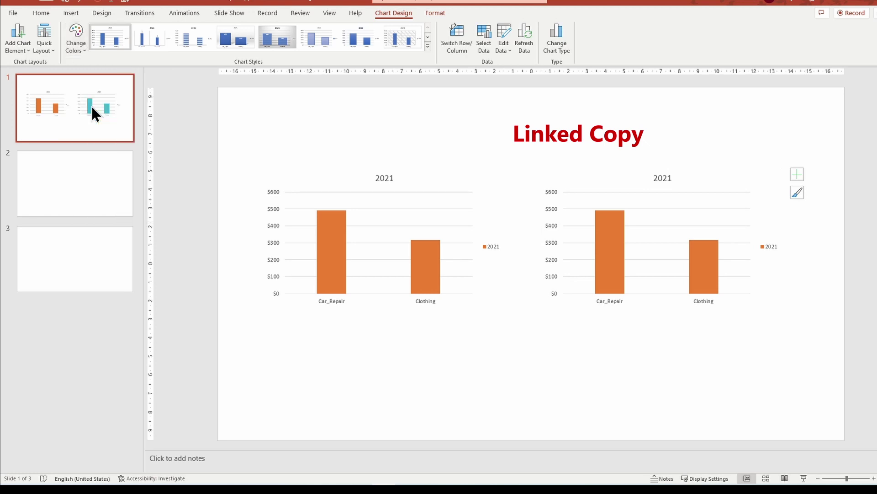
click(402, 346)
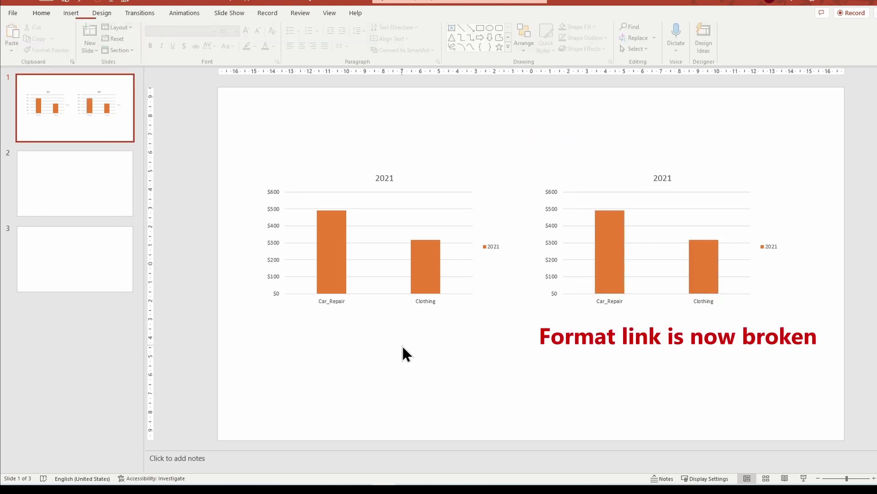
Give the left chart a hatched style and the right chart a light style with value labels
click(342, 287)
click(412, 34)
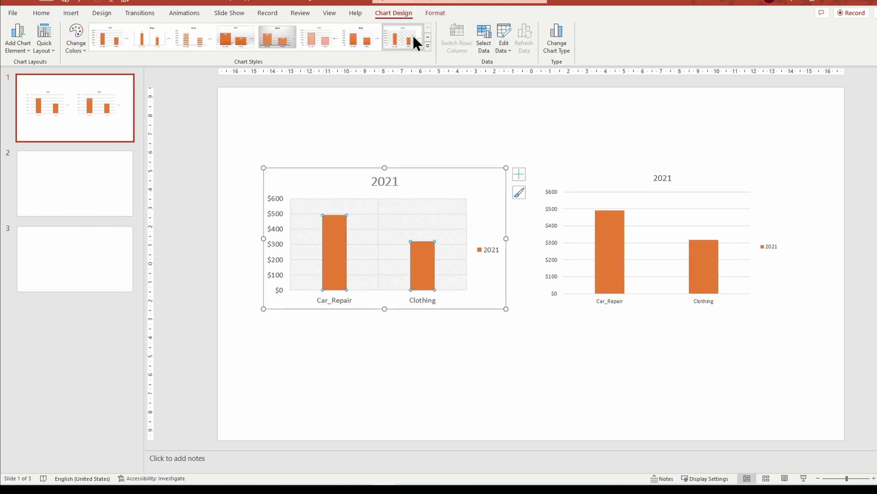
click(589, 209)
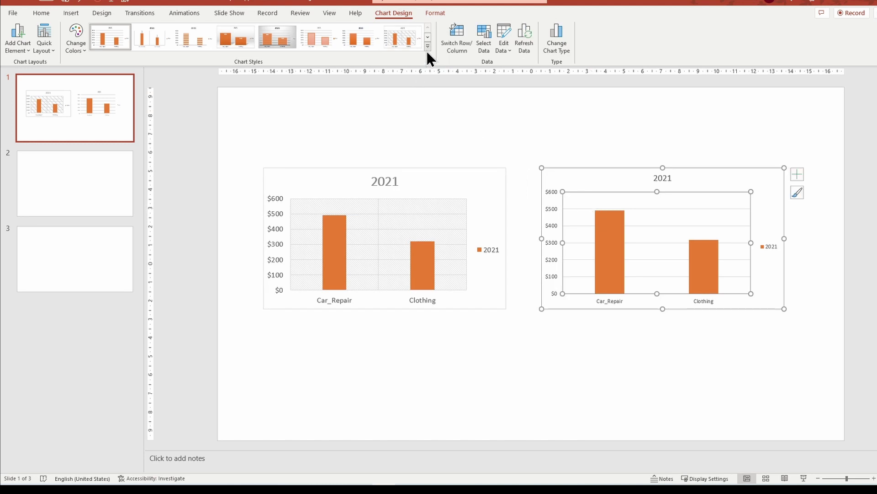
click(235, 38)
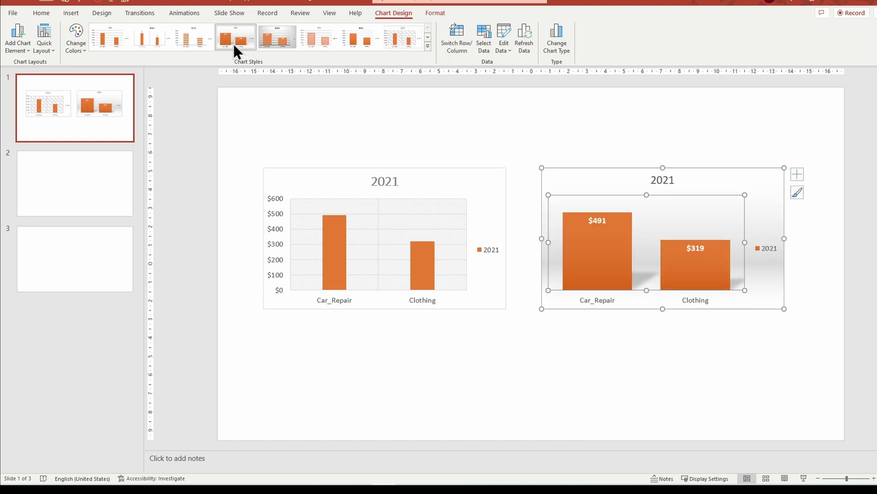
click(320, 40)
click(424, 387)
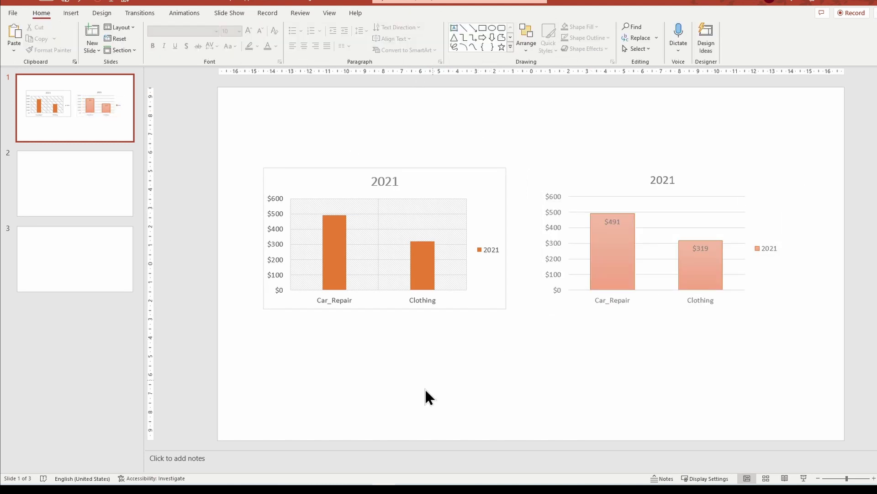
key(alt+Tab)
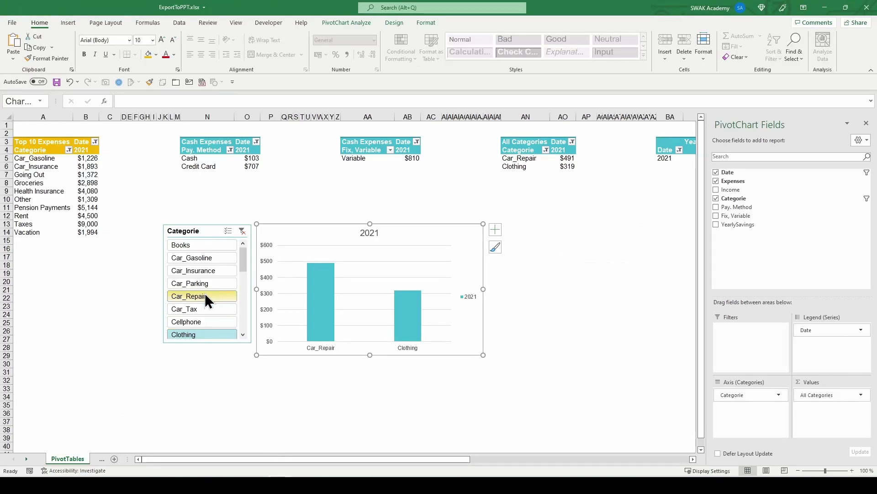
Filter the Excel pivot chart to Books and check the slide's linked chart
click(191, 247)
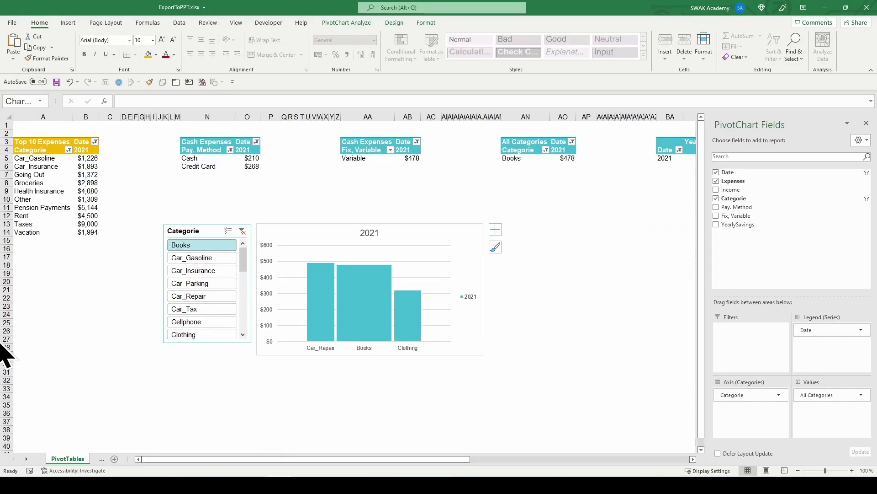
key(alt+Tab)
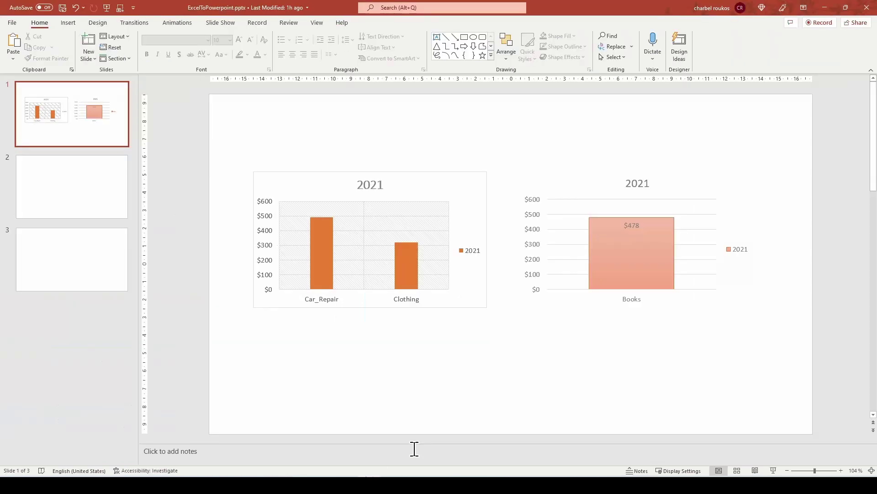
key(alt+Tab)
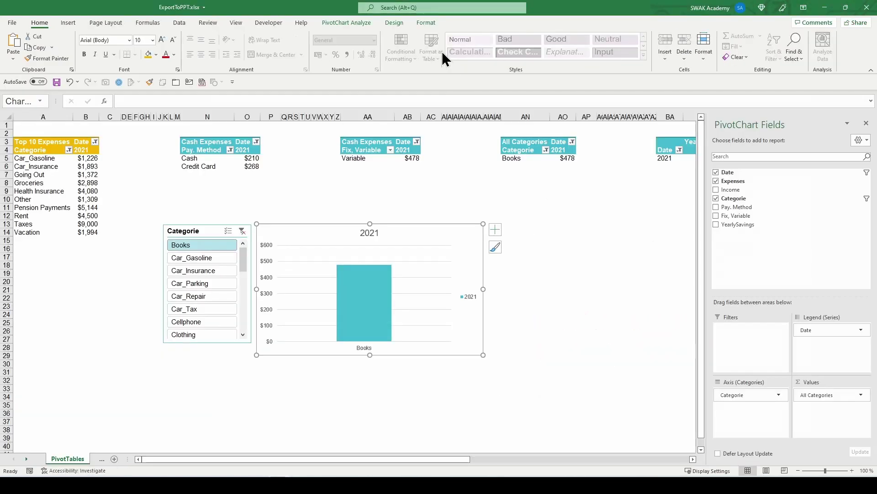
Recolour the Excel pivot chart with the monochromatic gold palette
click(426, 20)
click(400, 23)
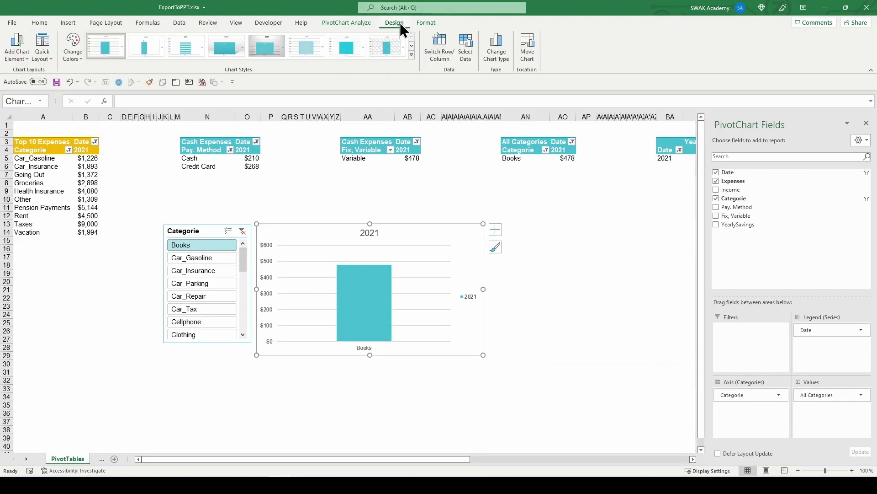
click(68, 62)
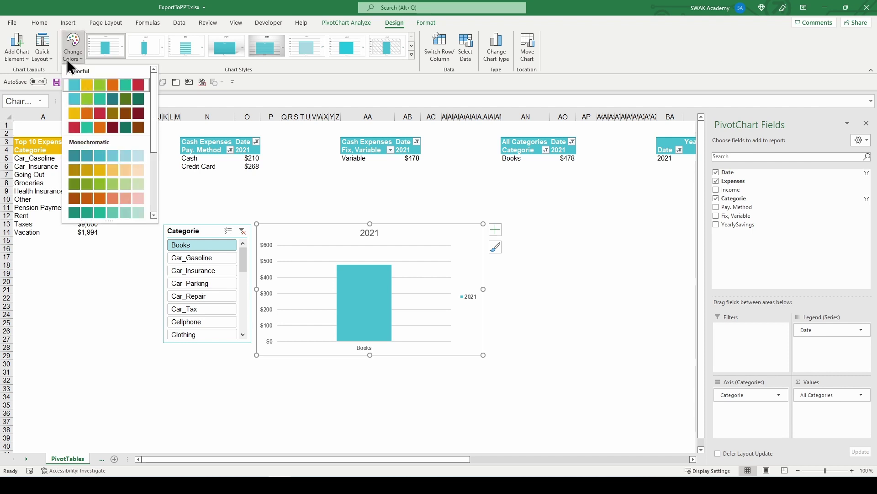
click(89, 170)
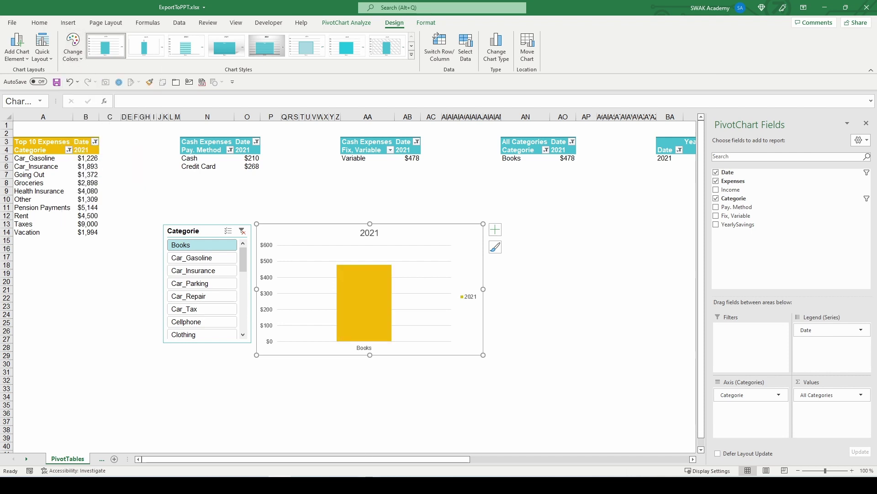
key(alt+Tab)
Refresh the linked slide-1 chart's data, then copy the All Categories pivot table for slide 2
click(558, 304)
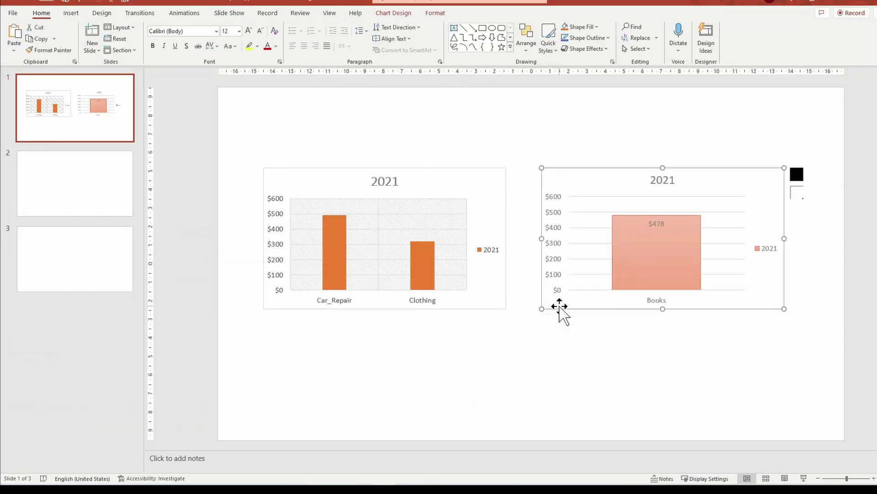
click(380, 17)
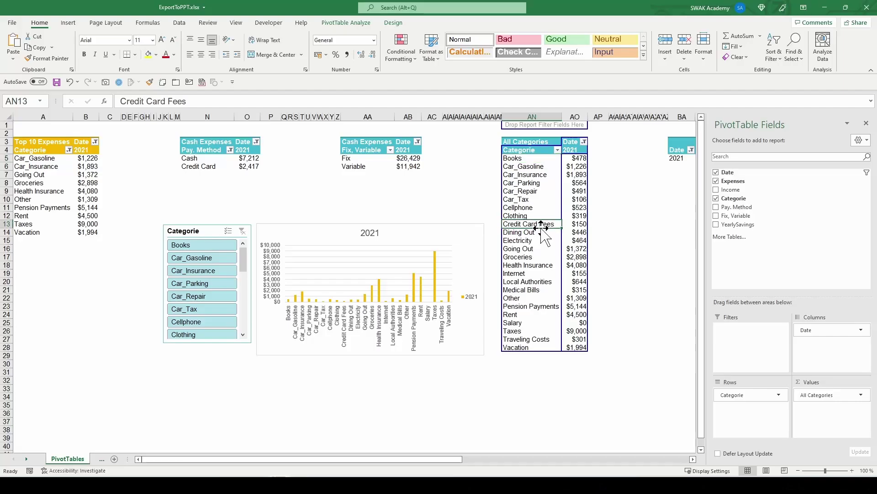
key(ctrl+a)
key(ctrl+c)
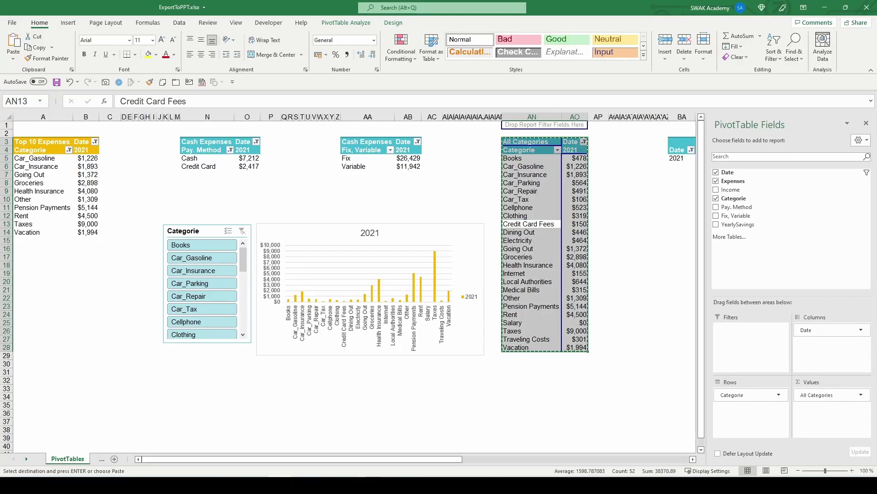
click(400, 466)
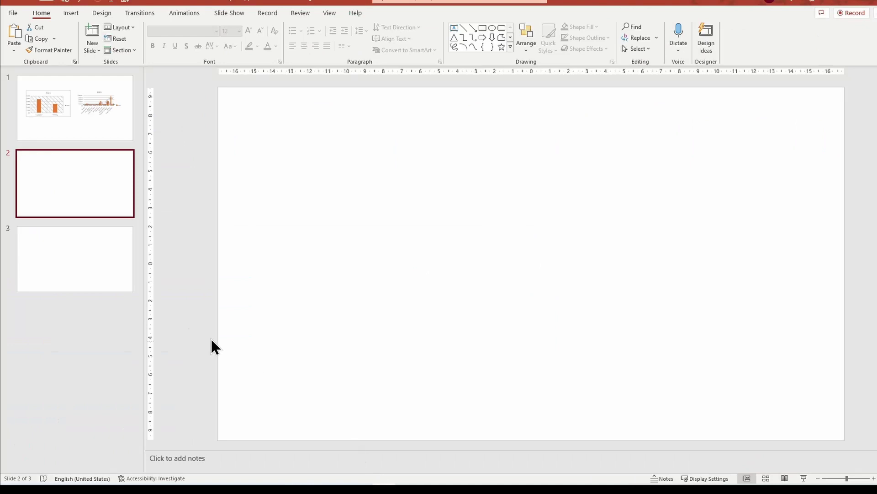
Paste the pivot table with Keep Source Formatting and move it to the slide's left side
right_click(356, 170)
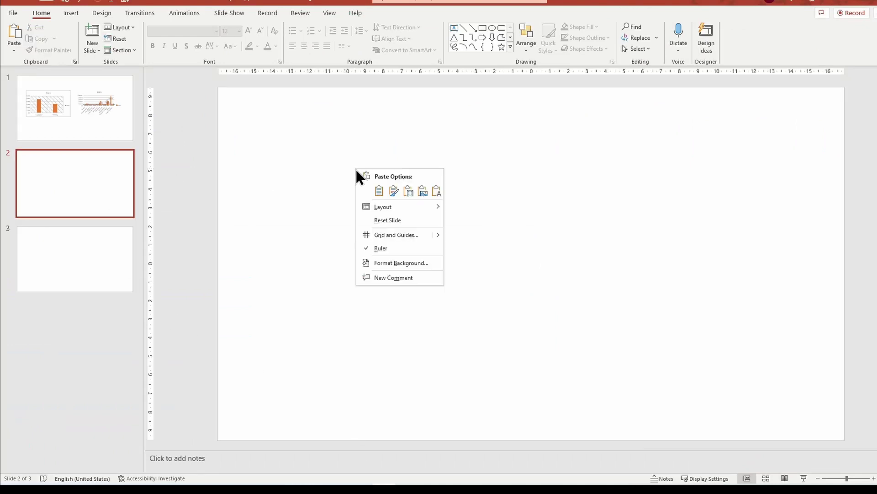
click(378, 192)
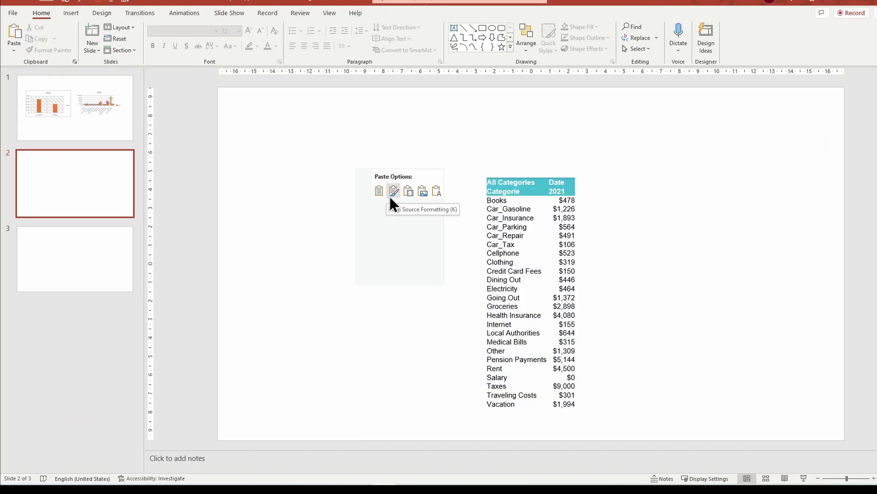
click(407, 192)
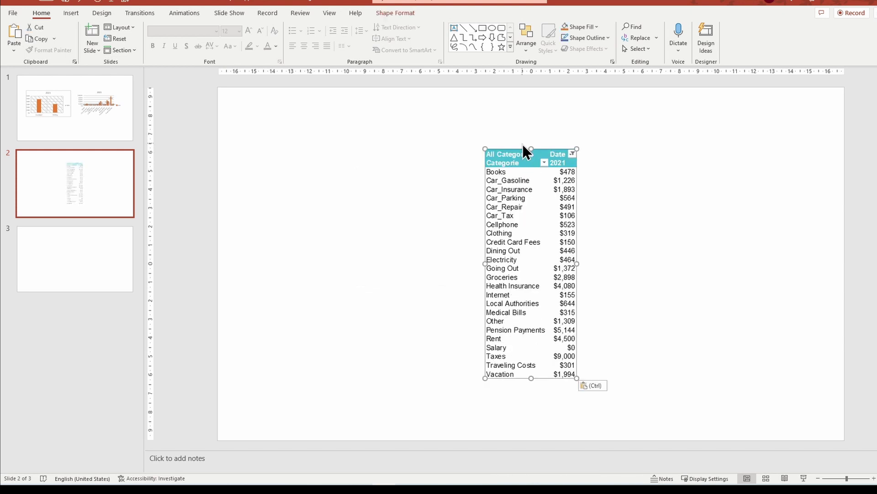
drag(512, 153, 300, 153)
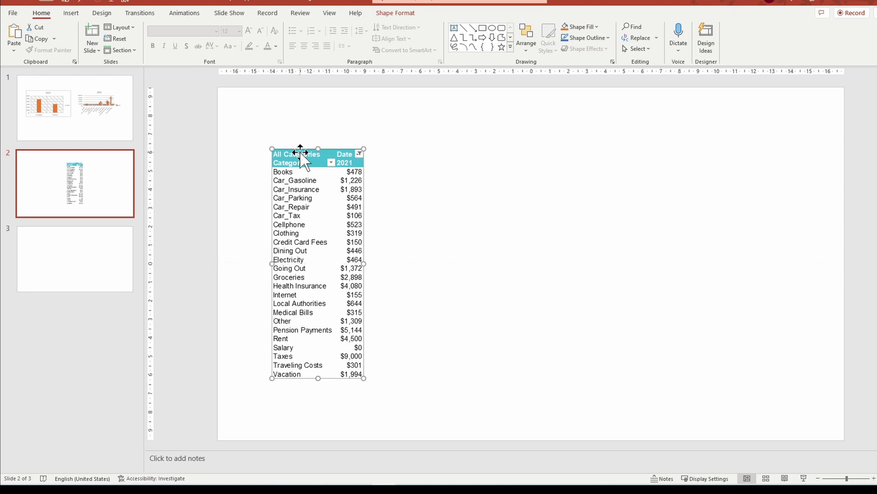
click(413, 185)
Paste Special the table as a linked Excel Worksheet Object on the right side
click(13, 50)
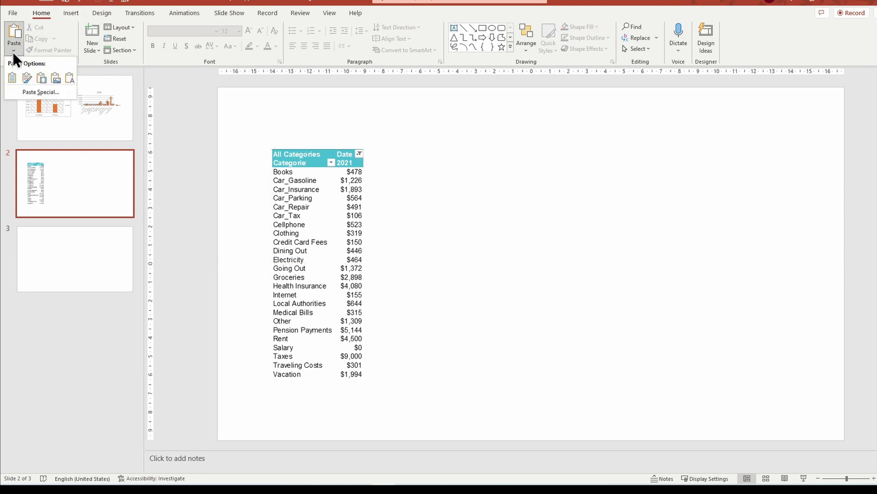
click(37, 93)
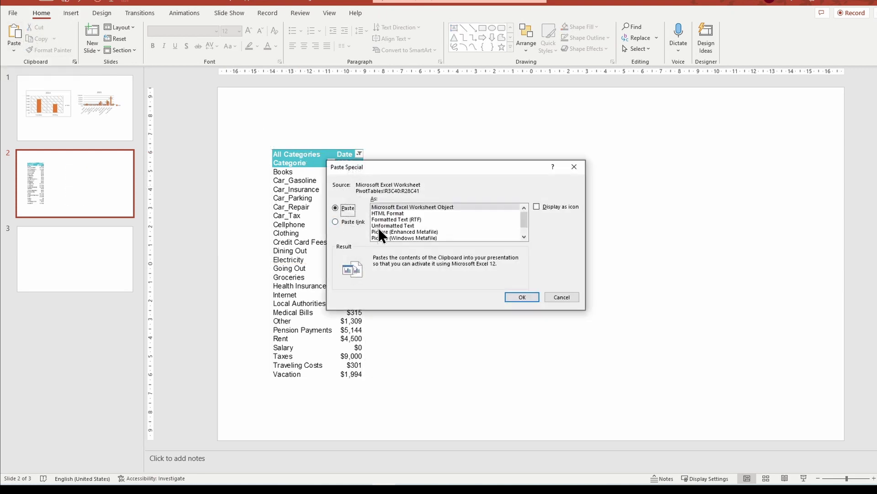
click(357, 223)
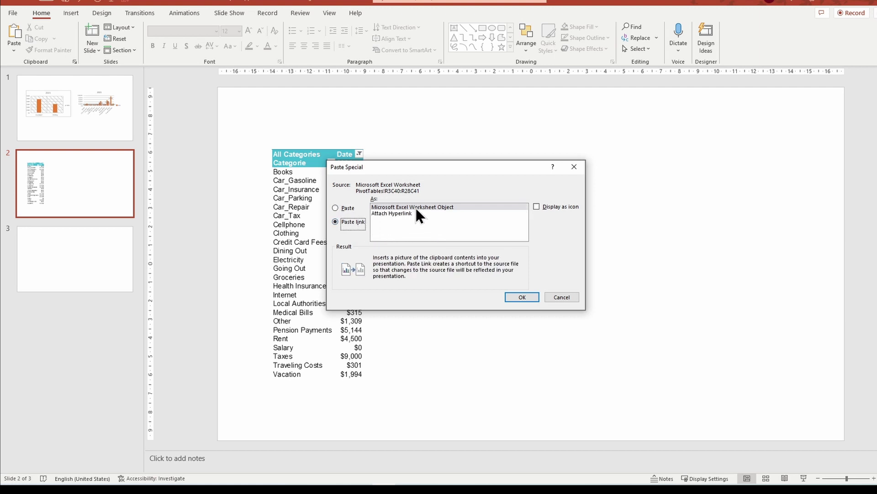
click(415, 206)
click(516, 297)
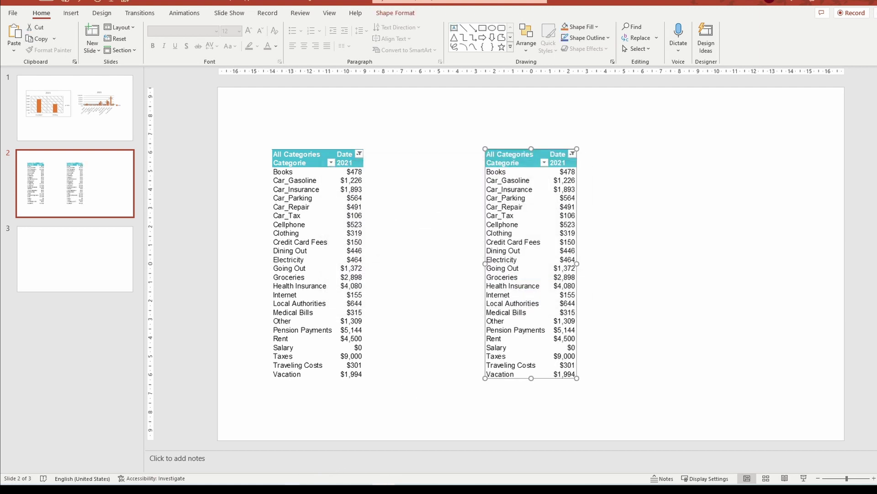
key(alt+Tab)
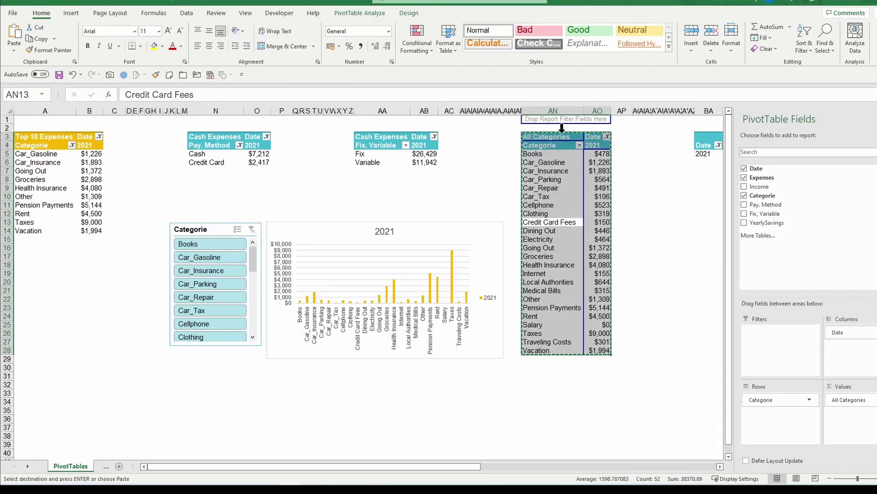
Open PivotTable Design in Excel and clear the pivot selection and copy marquee
click(402, 14)
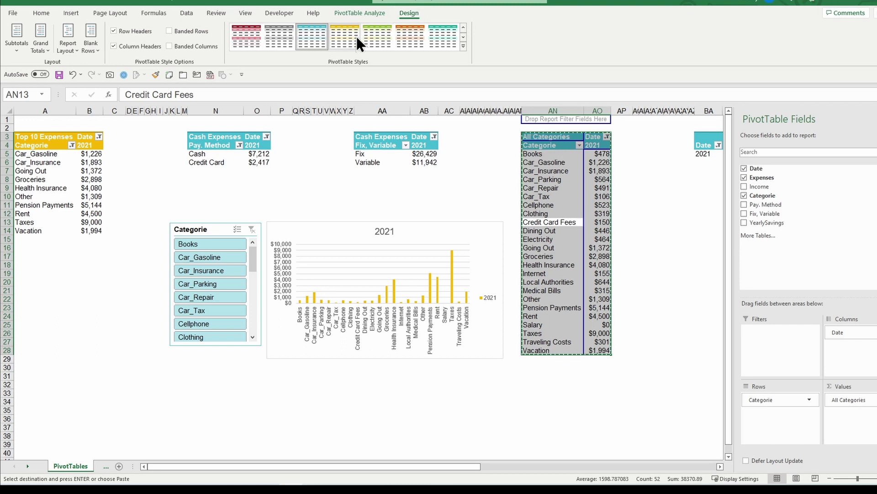
click(710, 366)
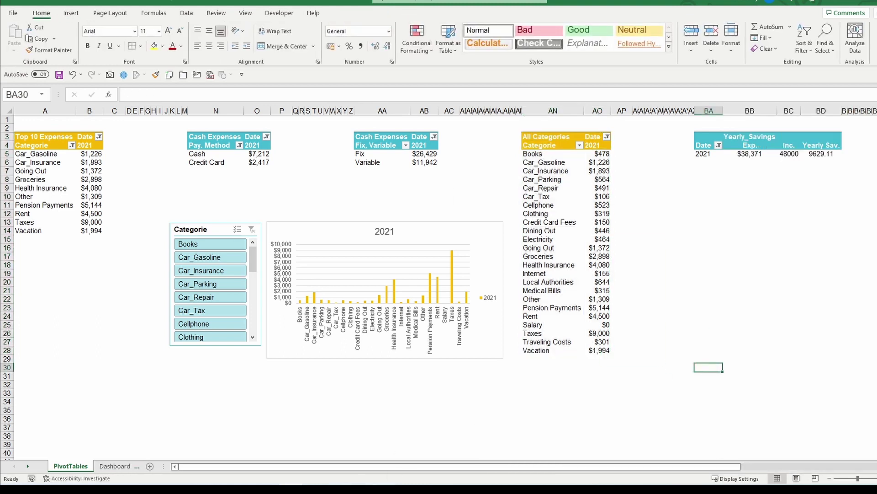
key(alt+Tab)
Apply the yellow PivotTable style to the left embedded table on slide 2
click(291, 238)
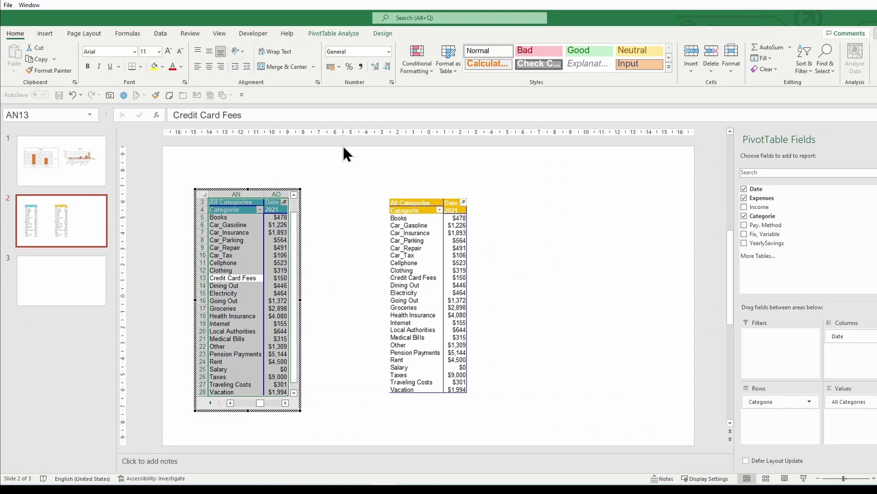
click(347, 35)
click(384, 34)
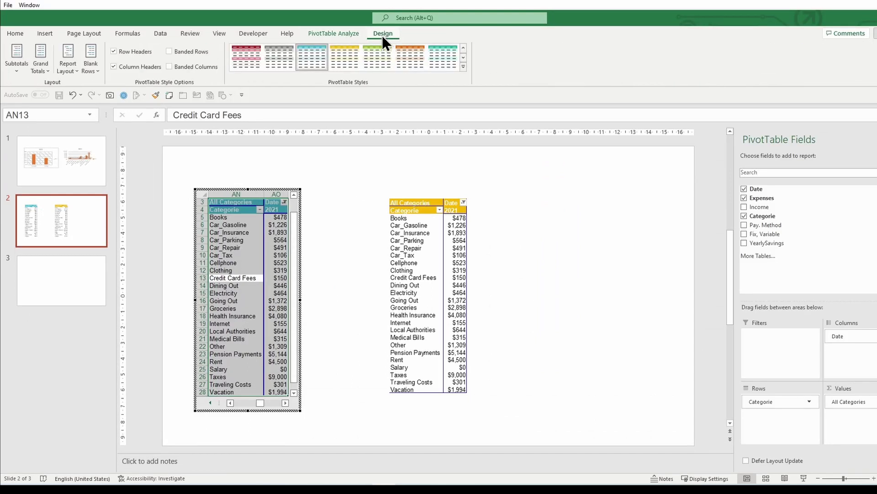
click(343, 55)
click(319, 229)
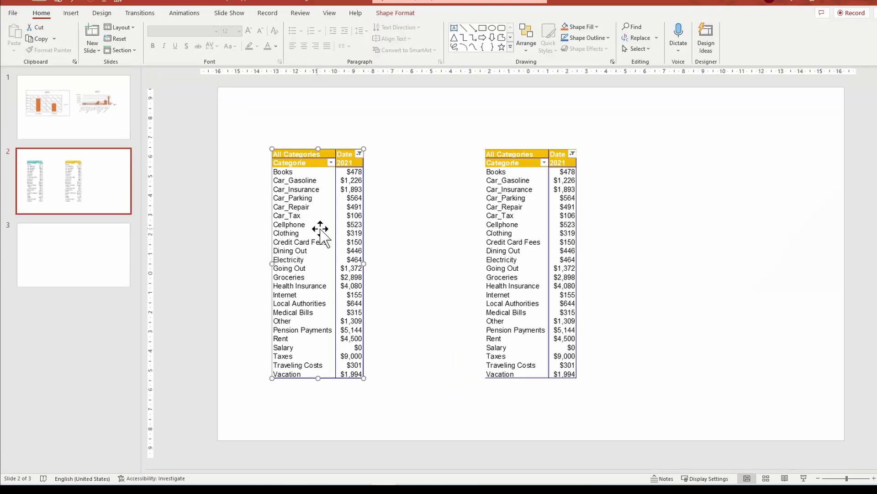
click(631, 251)
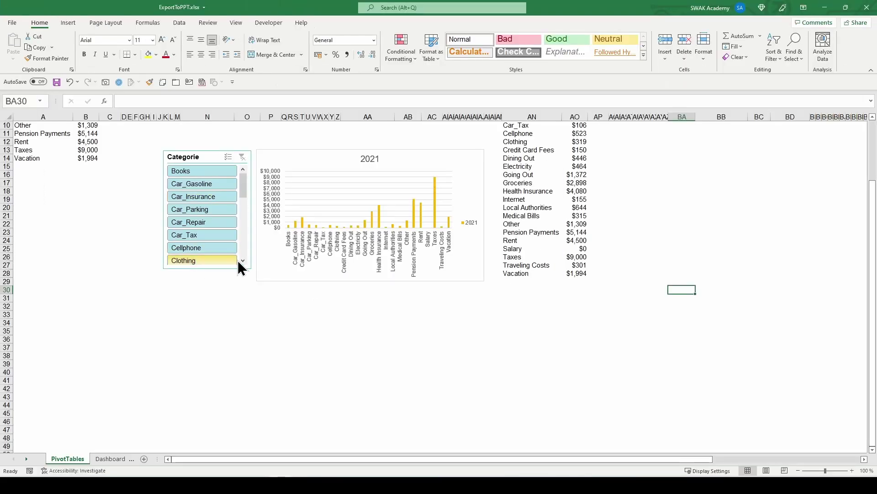
Filter Excel's Categorie slicer to Dining Out
scroll(237, 260, down, 4)
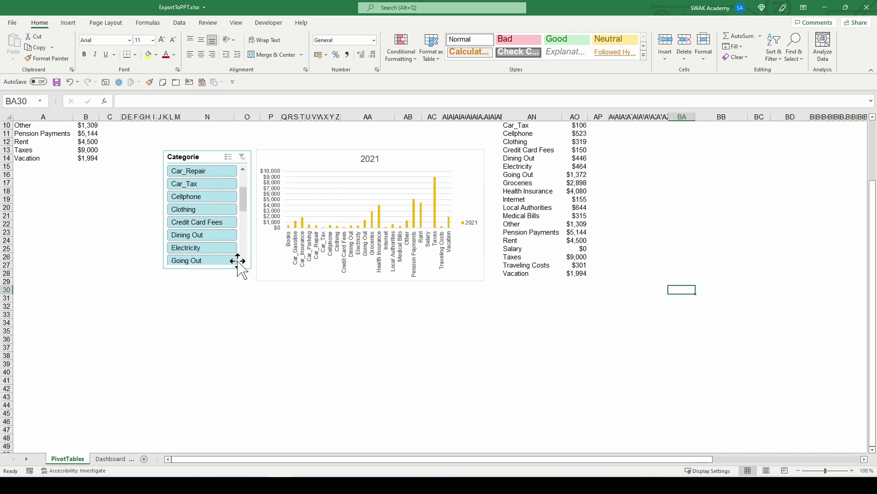
click(191, 234)
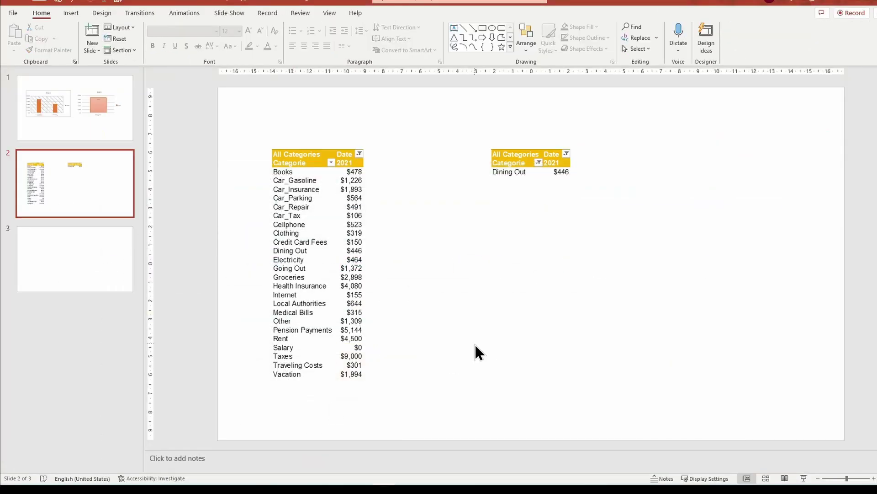
Filter the embedded pivot table's Categorie field to show only Dining Out ($446)
double_click(329, 242)
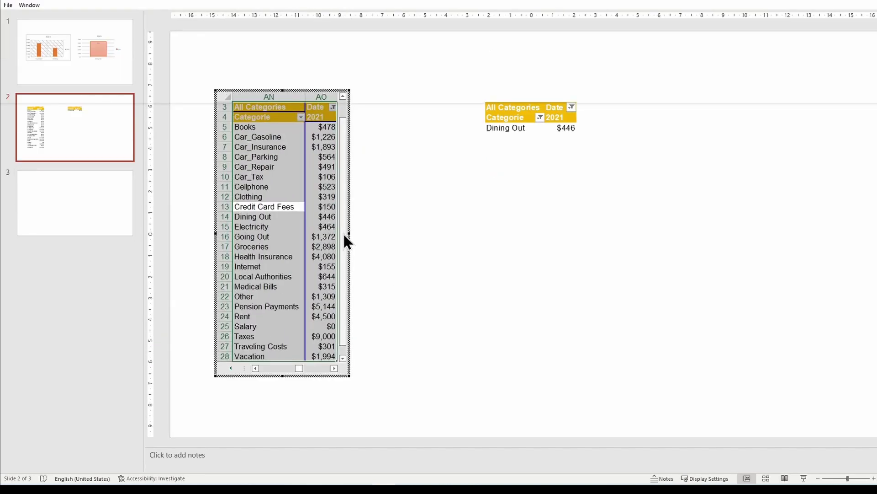
scroll(318, 186, up, 1)
click(300, 137)
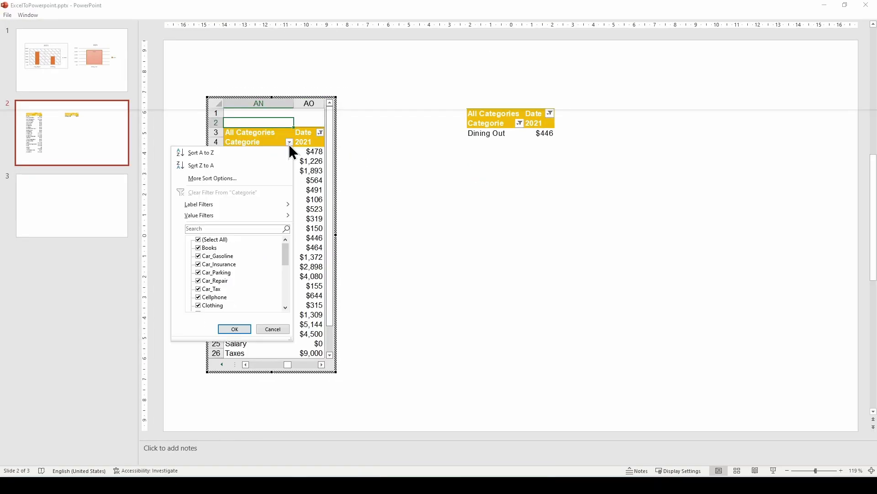
click(199, 241)
scroll(207, 253, down, 2)
click(199, 273)
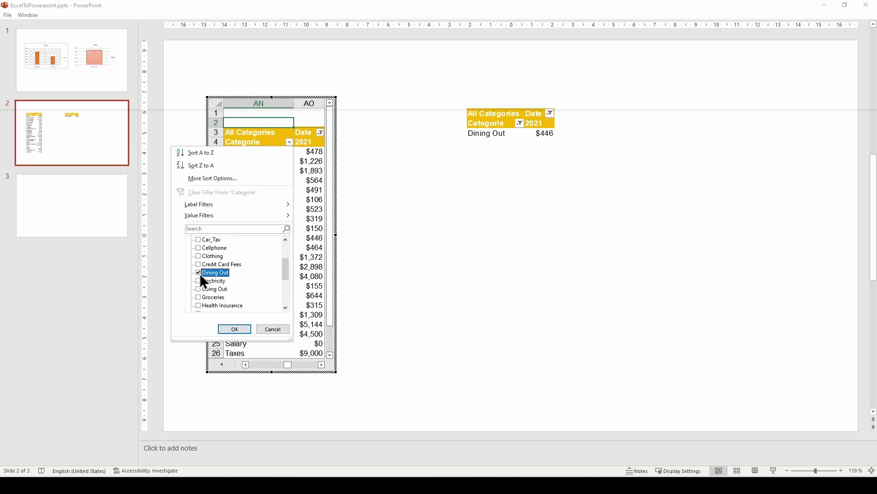
click(236, 331)
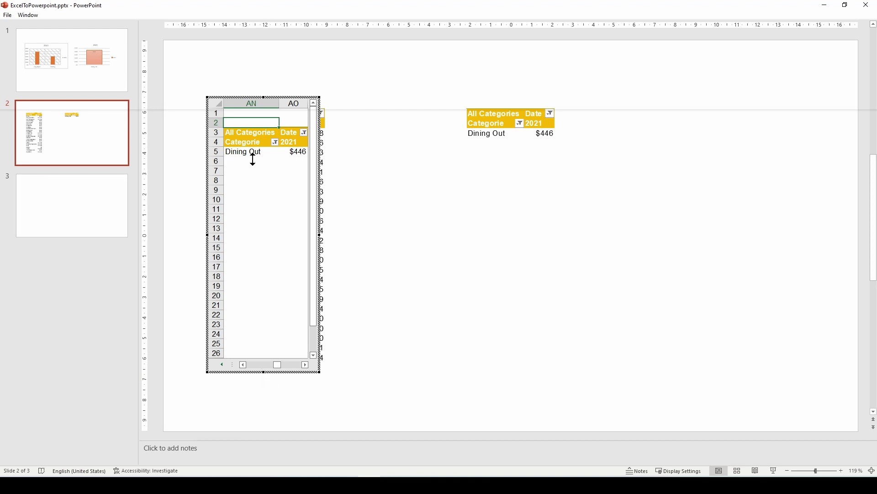
Shrink the embedded table object to fit the filtered Dining Out row and return to the slide
drag(253, 159, 253, 162)
click(368, 190)
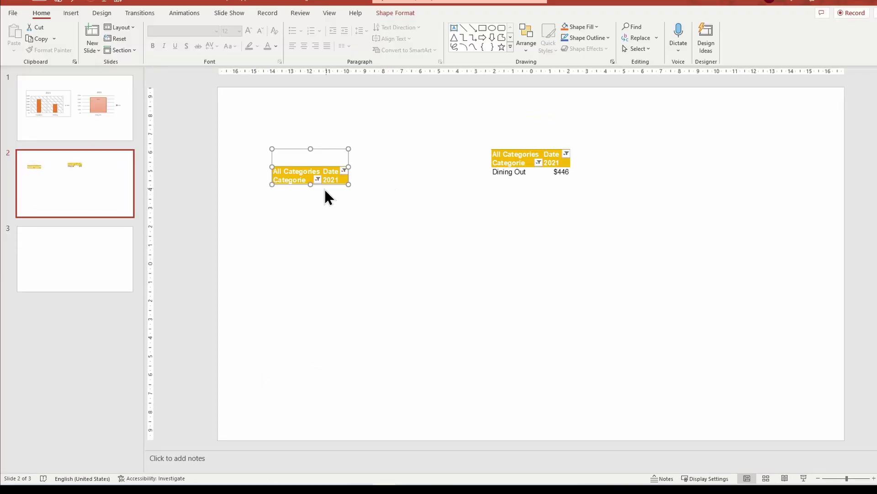
double_click(307, 171)
scroll(272, 133, down, 1)
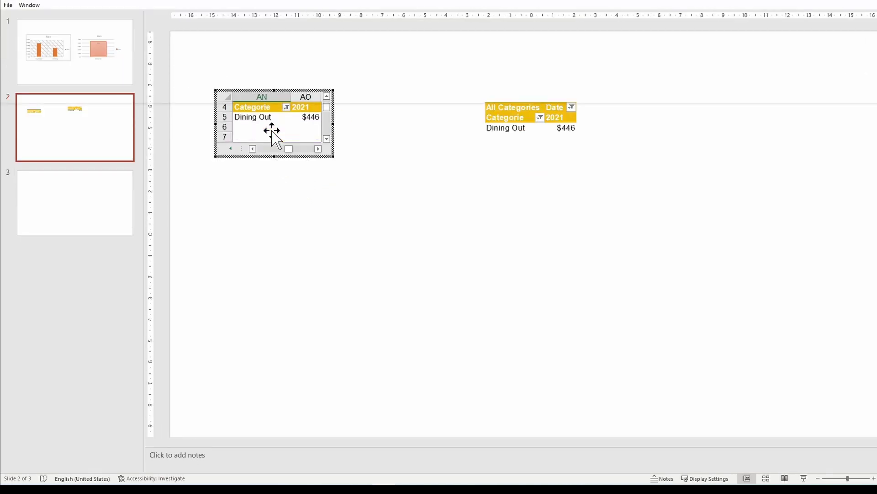
scroll(285, 153, up, 1)
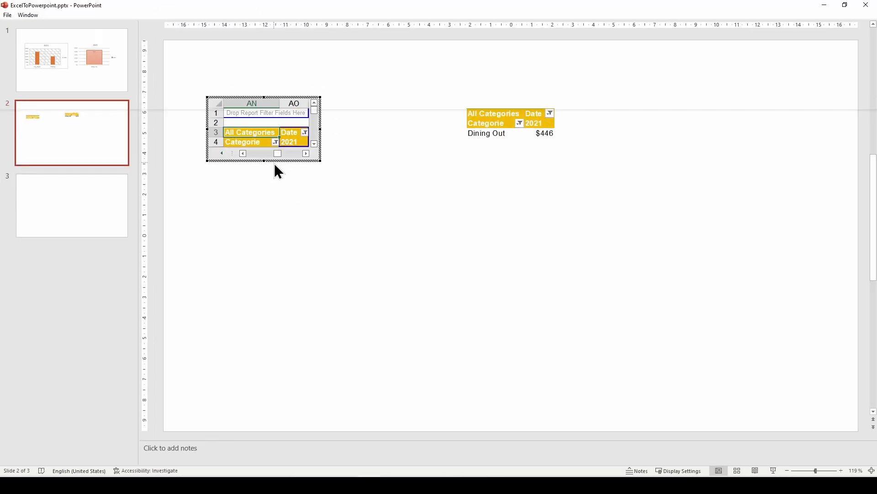
click(276, 165)
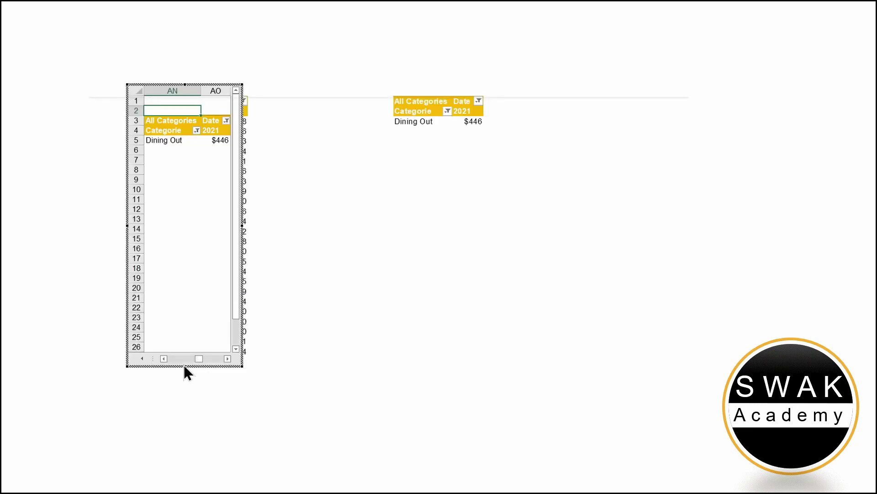
Drag the embedded sheet's bottom edge up so only the pivot rows show
drag(185, 366, 173, 149)
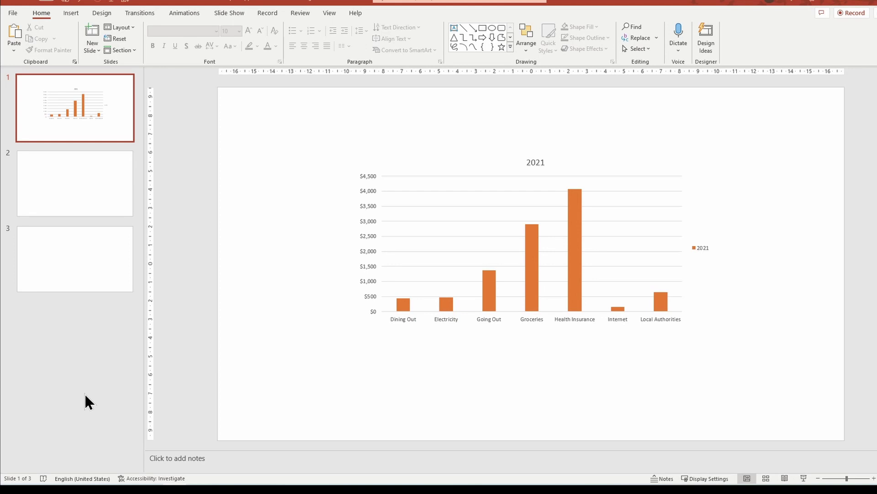
Repoint the chart link to Desktop\ExportToPPT.xlsx in Edit Links and set it to Automatic Update
click(12, 15)
click(33, 102)
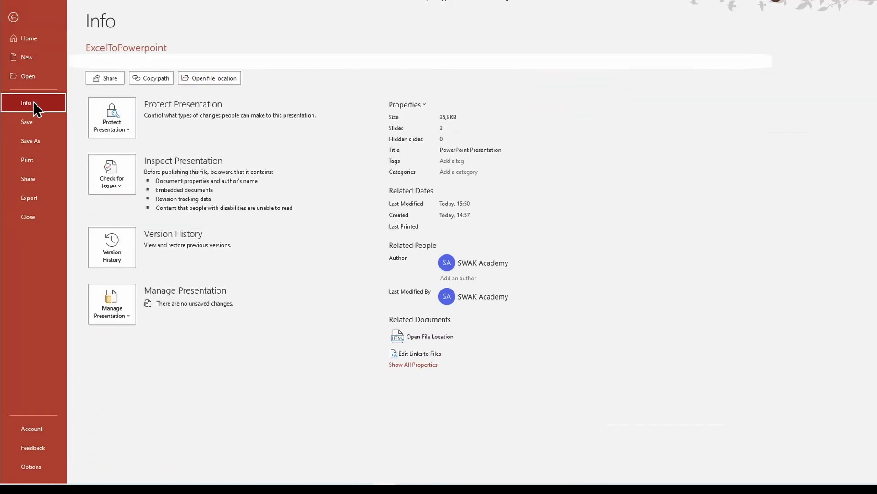
click(441, 356)
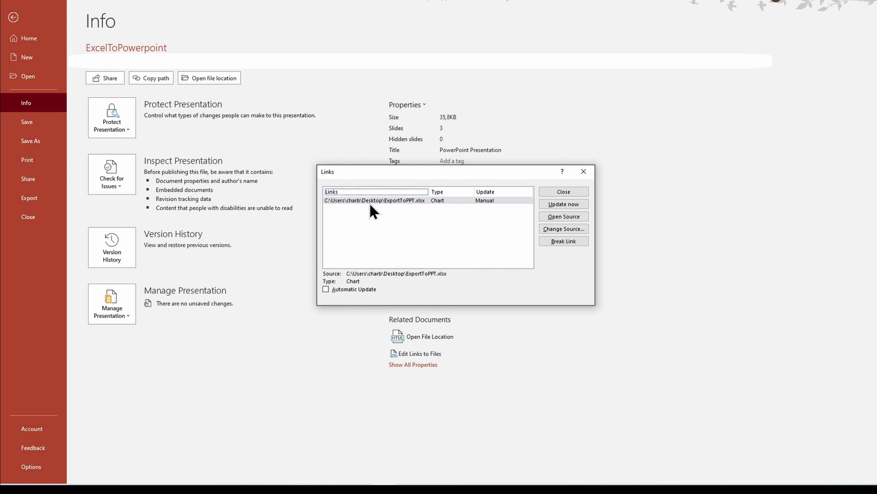
click(553, 228)
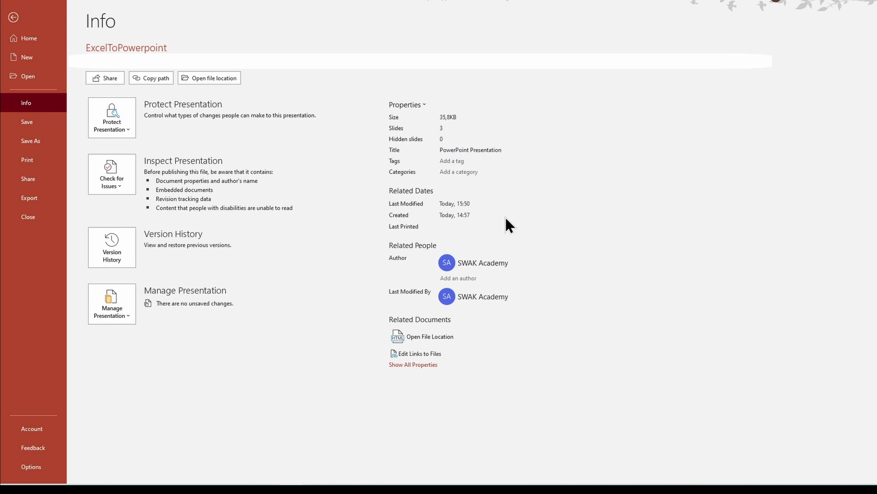
click(374, 327)
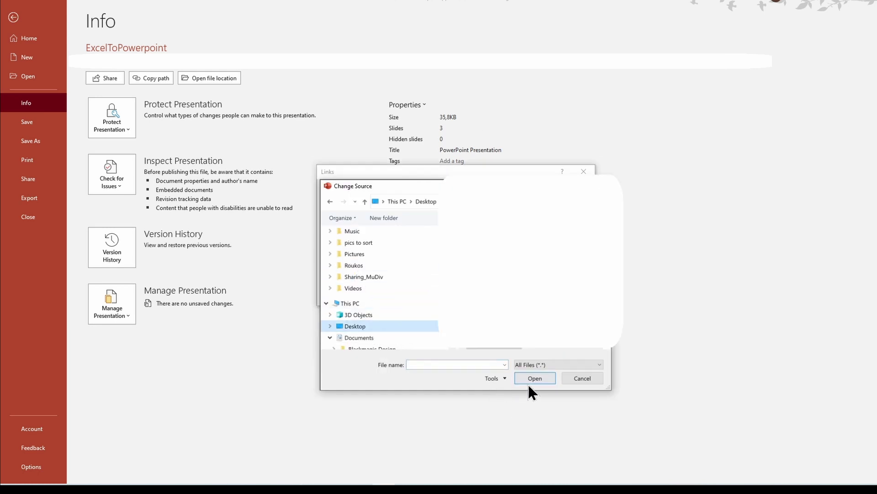
click(509, 351)
click(530, 377)
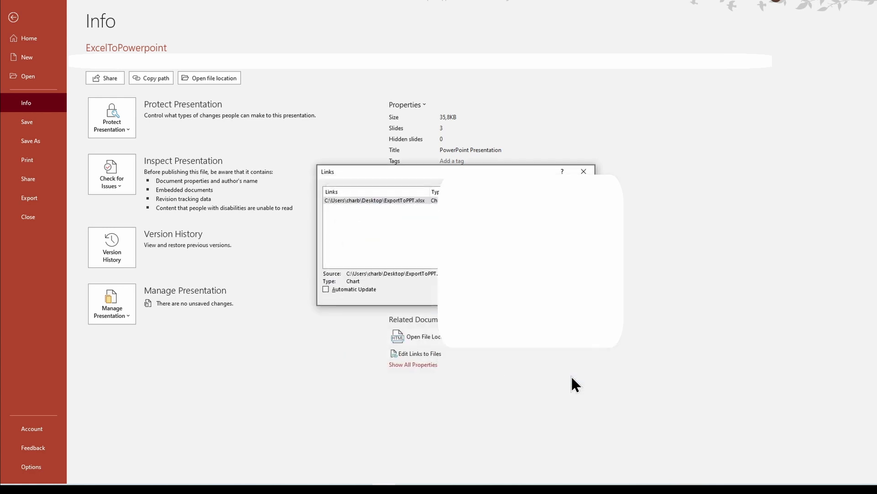
click(333, 289)
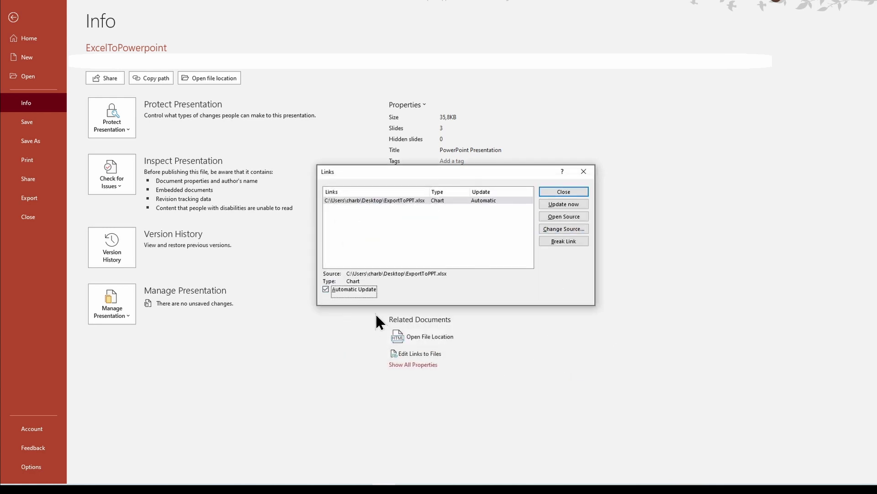